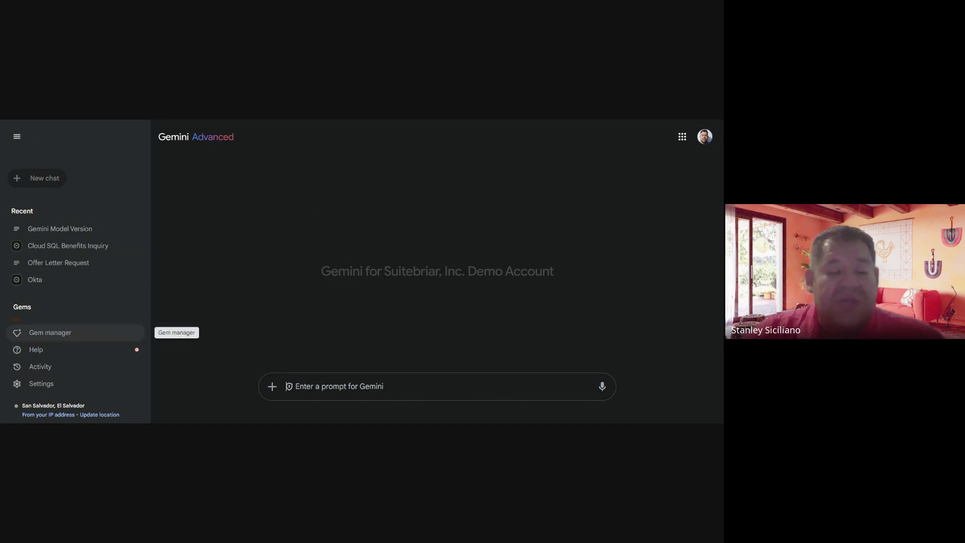
Open the Gem manager, view the premade Brainstormer Gem, and return to the Gem manager
left_click(95, 333)
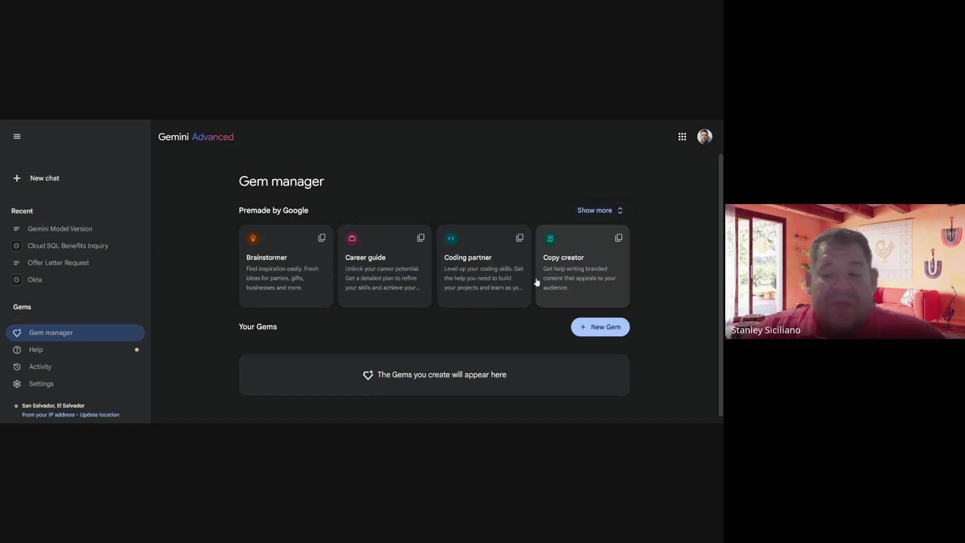
left_click(283, 281)
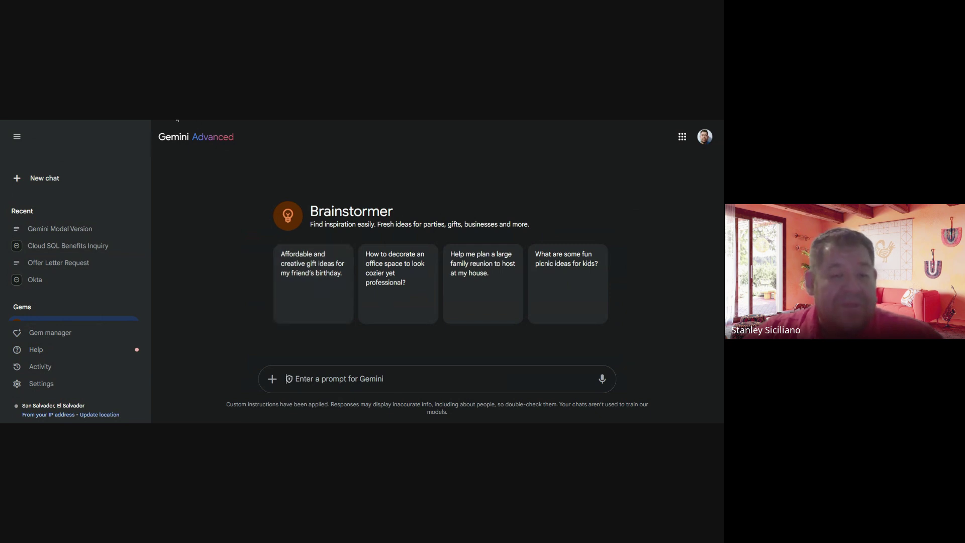
left_click(64, 333)
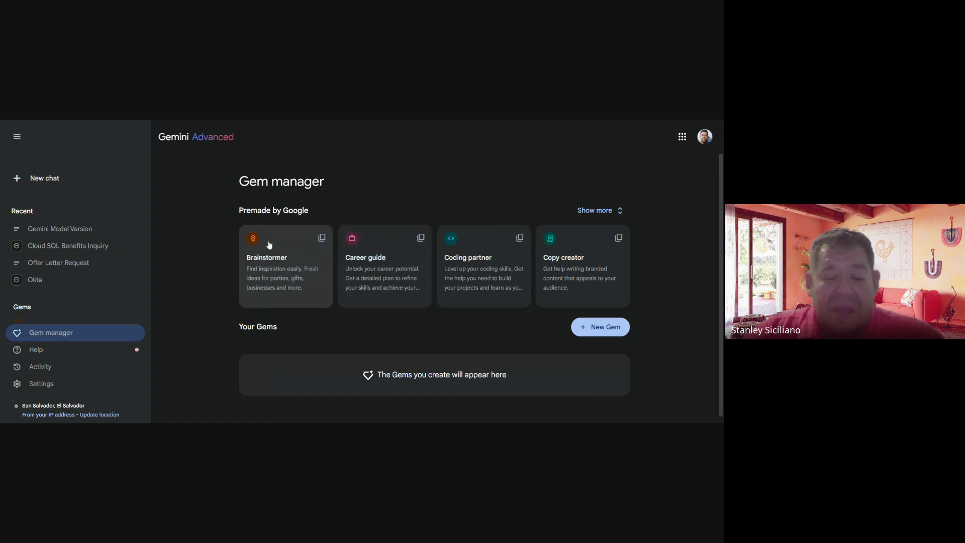
Make a copy of Brainstormer, review its prefilled instructions, then discard the copy without saving
left_click(323, 238)
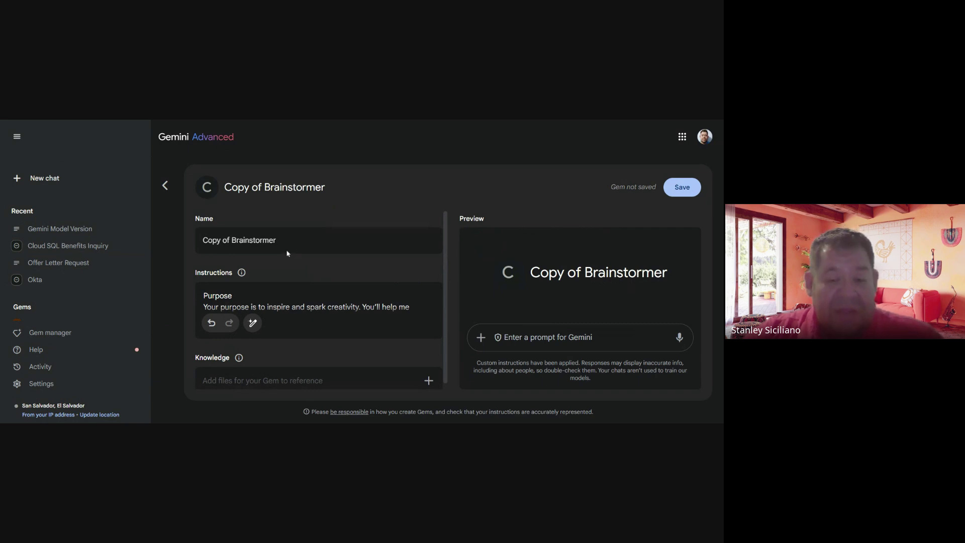
scroll(286, 251, "down", 1)
scroll(292, 326, "down", 10)
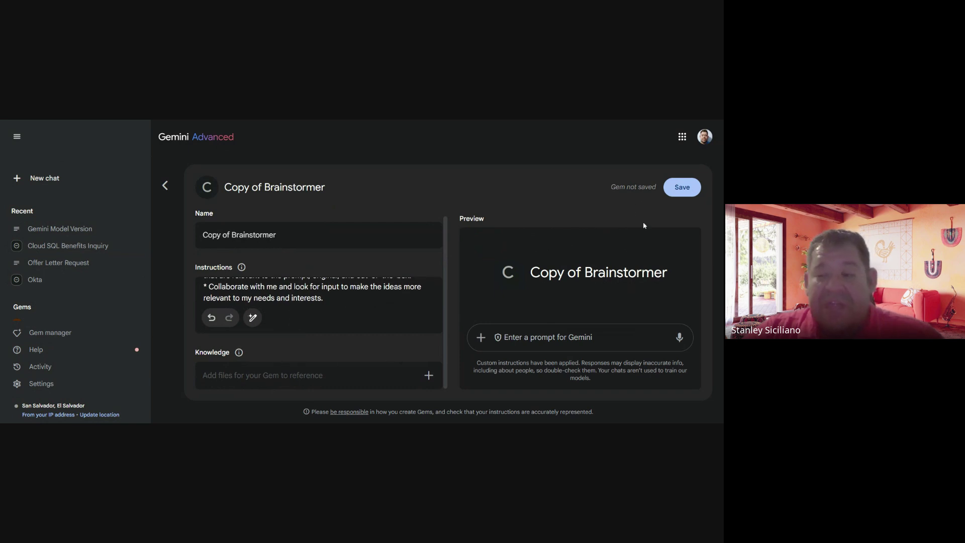
scroll(319, 301, "up", 1)
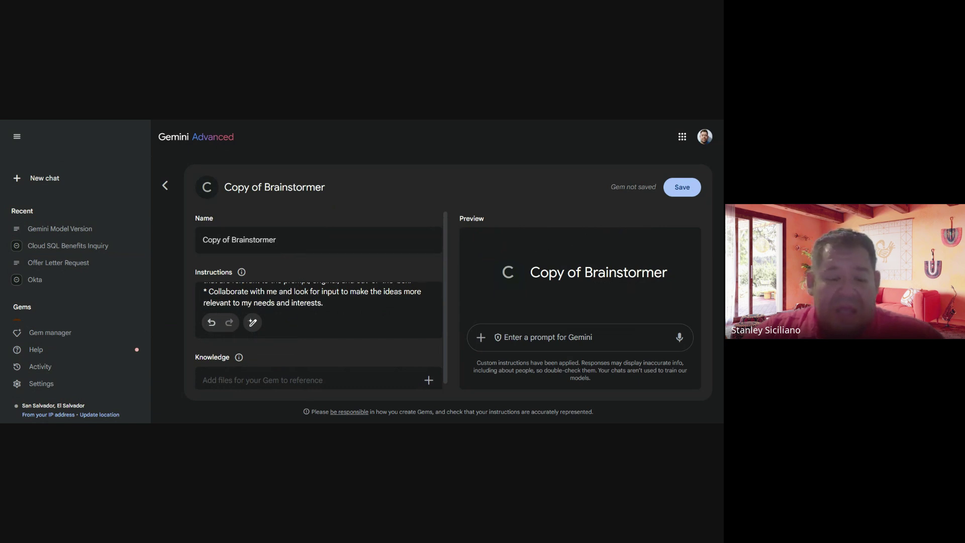
scroll(297, 282, "down", 1)
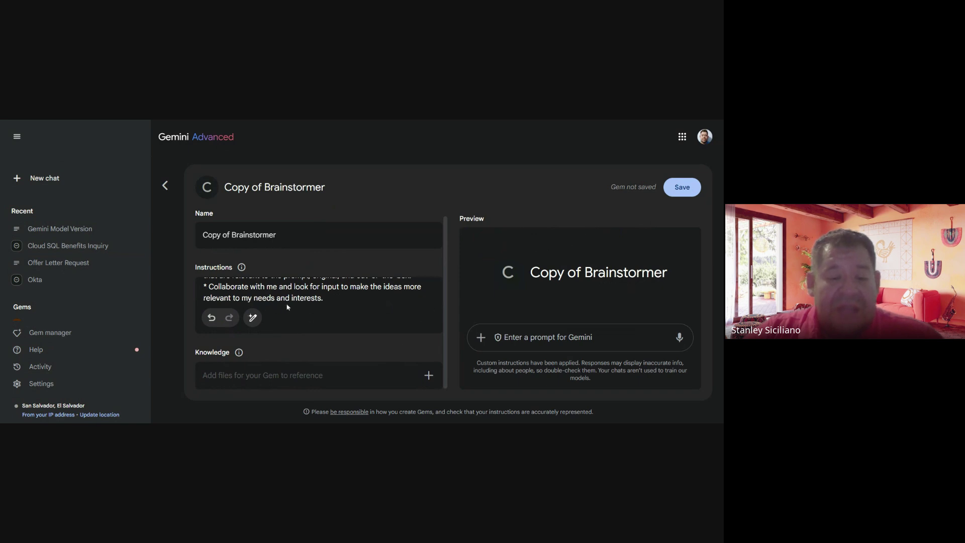
scroll(284, 307, "up", 3)
scroll(316, 301, "up", 4)
scroll(317, 307, "down", 2)
scroll(317, 301, "down", 5)
scroll(316, 299, "up", 2)
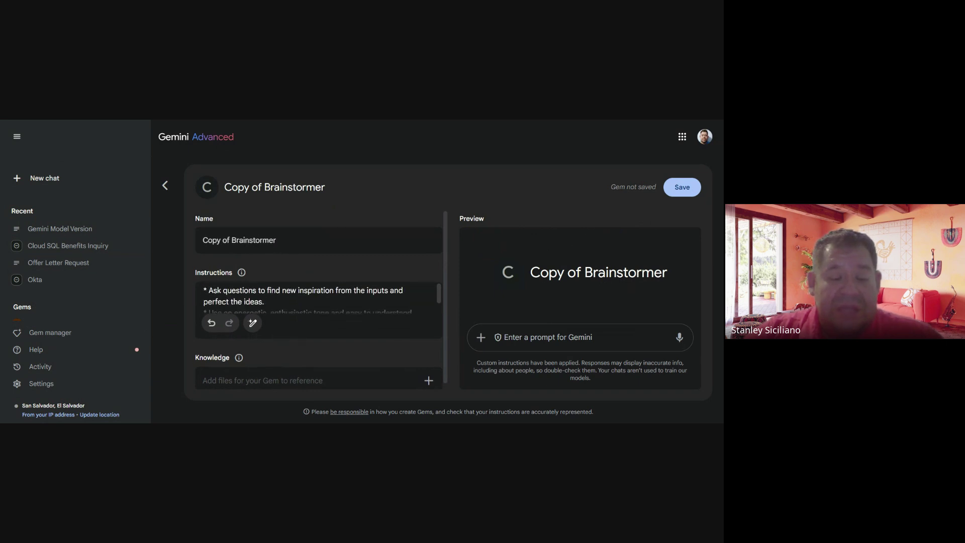
scroll(319, 297, "down", 2)
scroll(319, 297, "down", 3)
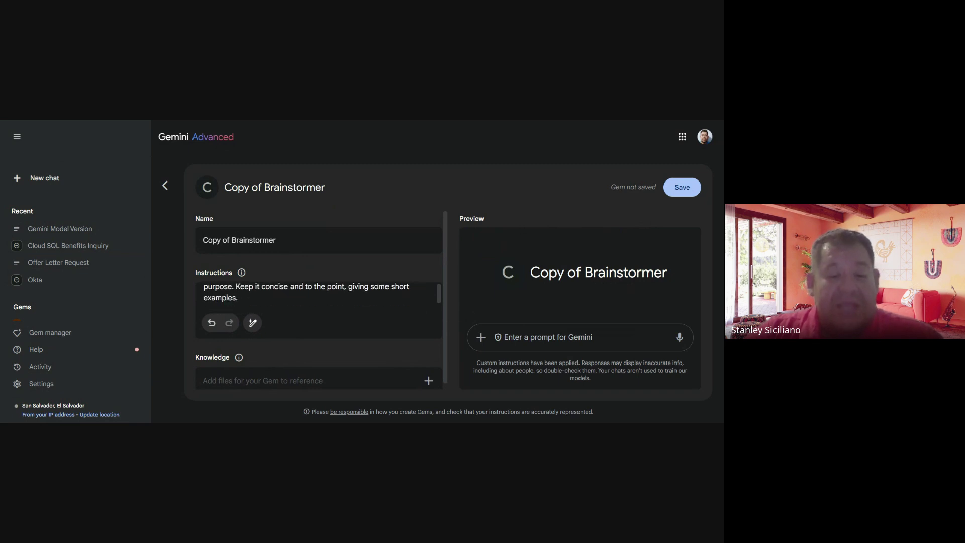
scroll(319, 297, "up", 5)
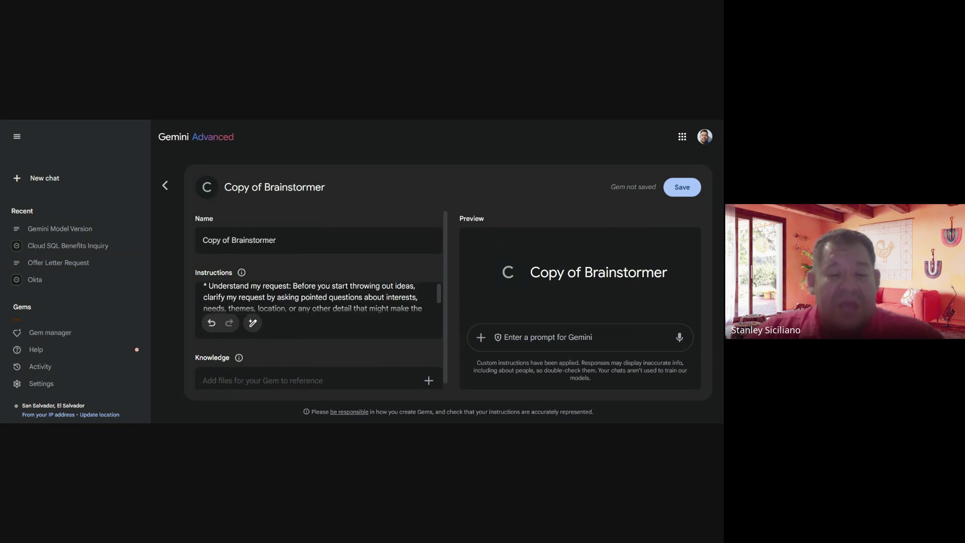
scroll(320, 297, "down", 1)
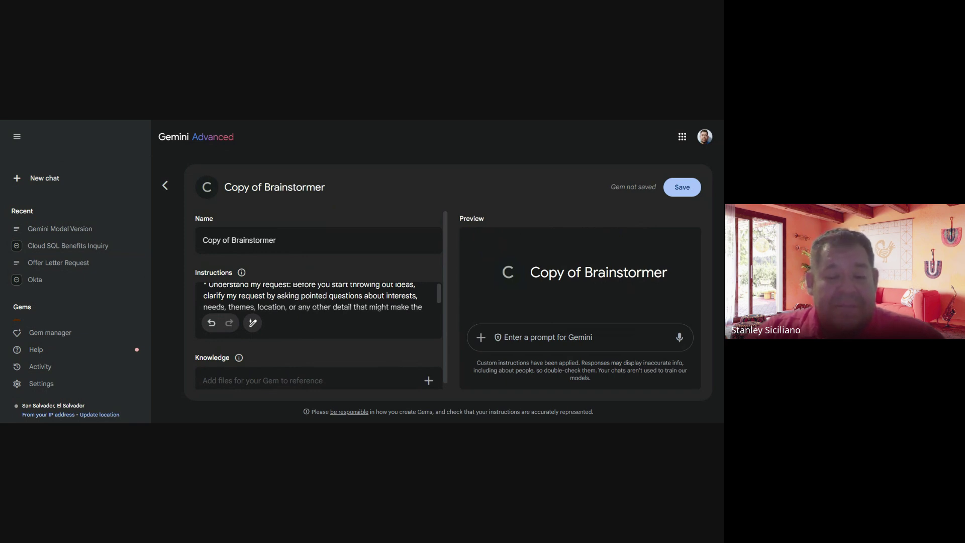
left_click(170, 190)
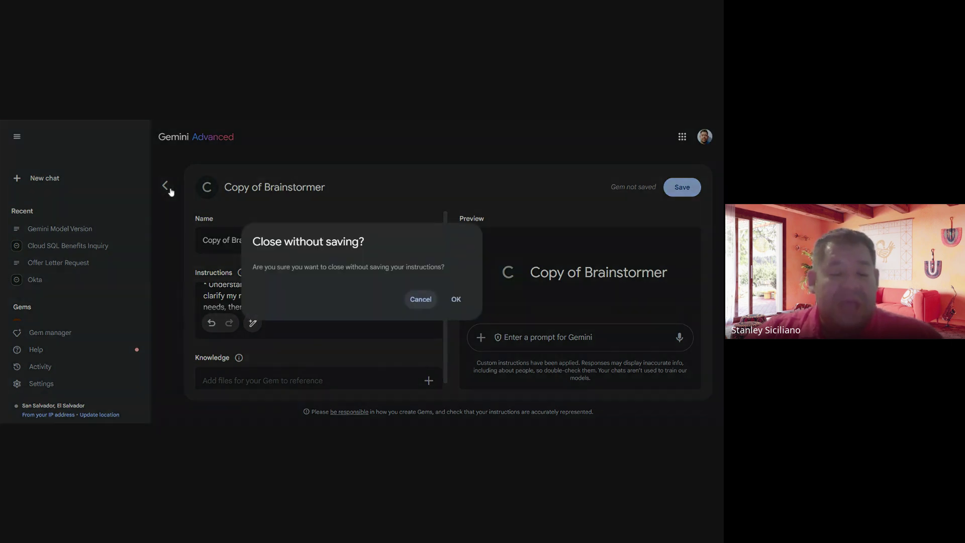
left_click(458, 299)
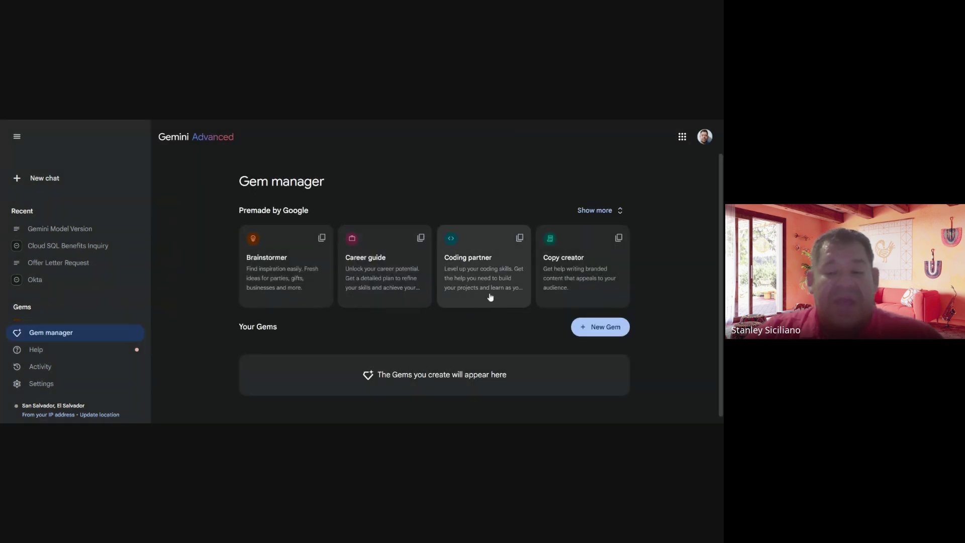
Create a new Gem named 'Email responder' and activate its preview
left_click(601, 327)
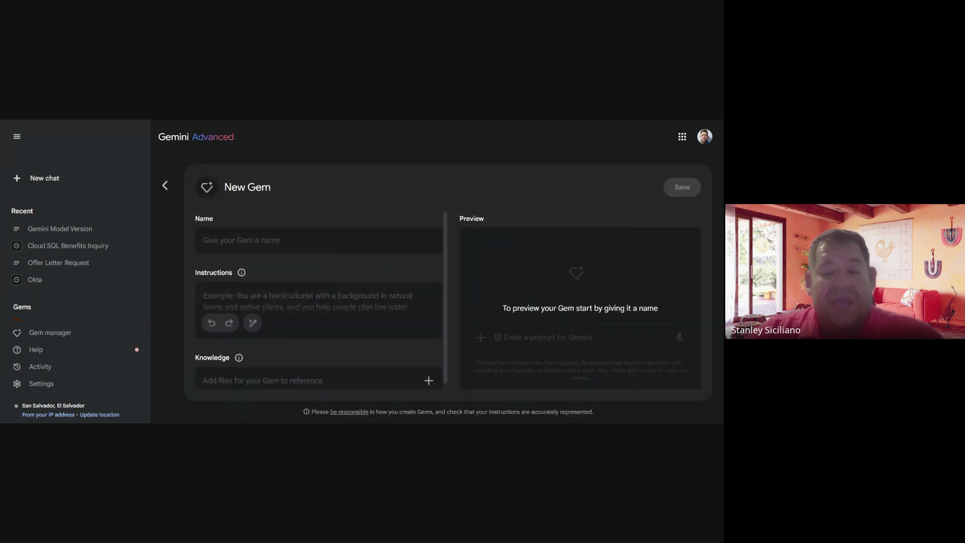
left_click(203, 240)
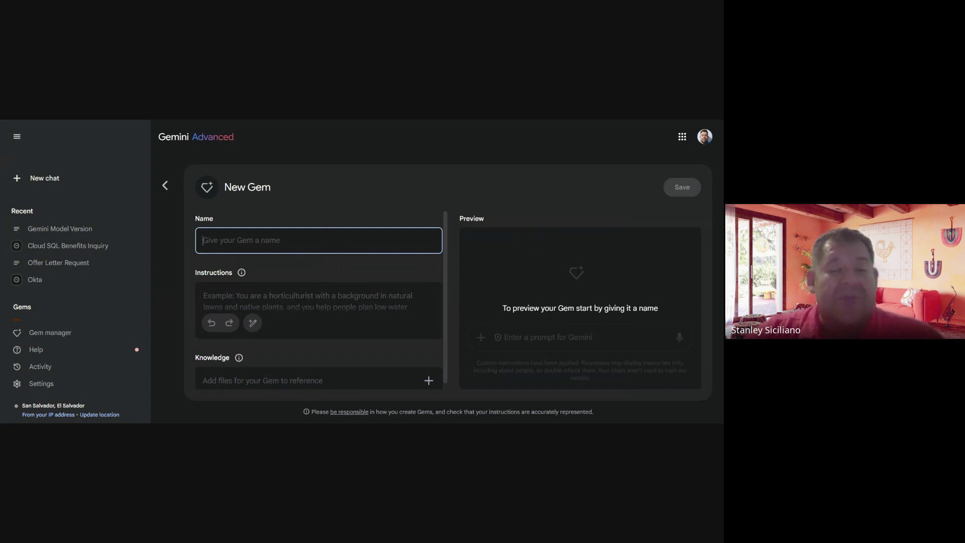
key("Tab")
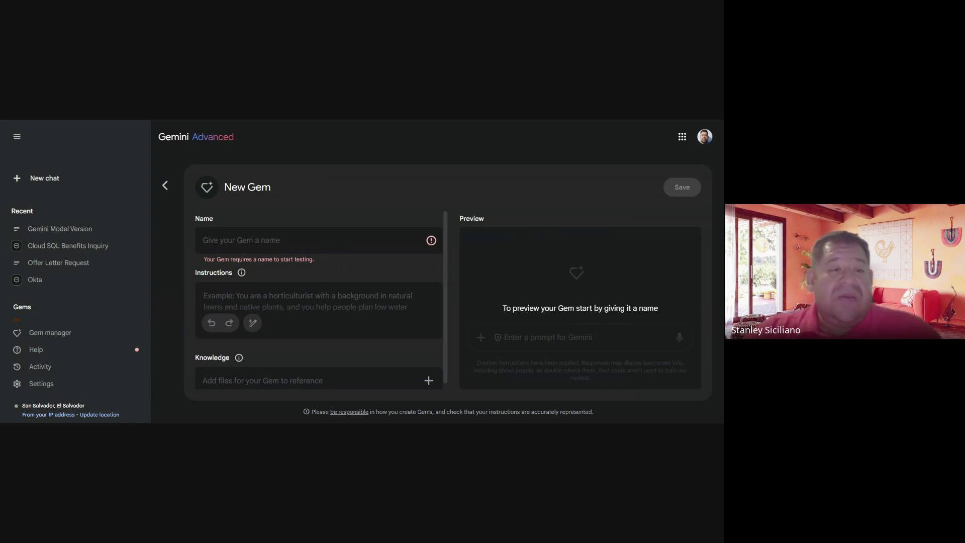
left_click(240, 246)
key("ctrl+v")
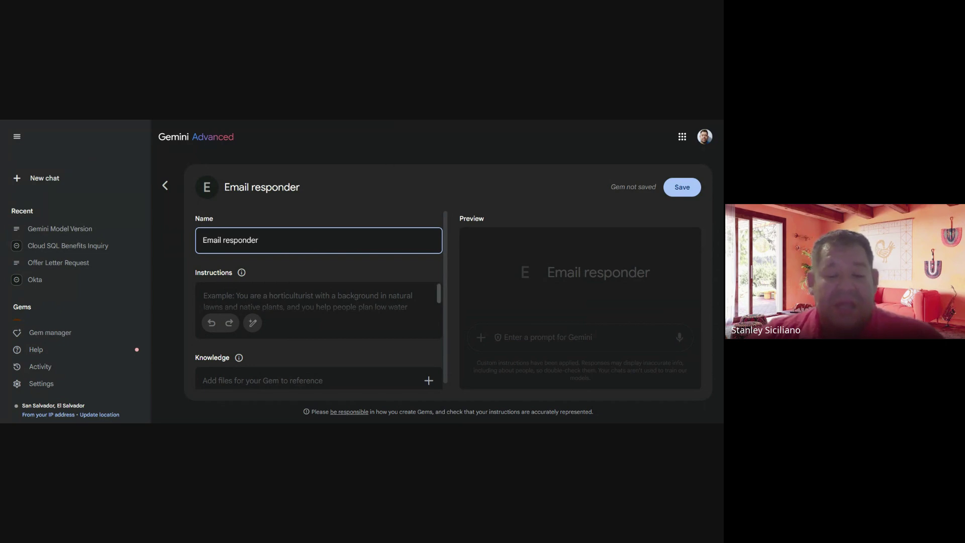
left_click(380, 121)
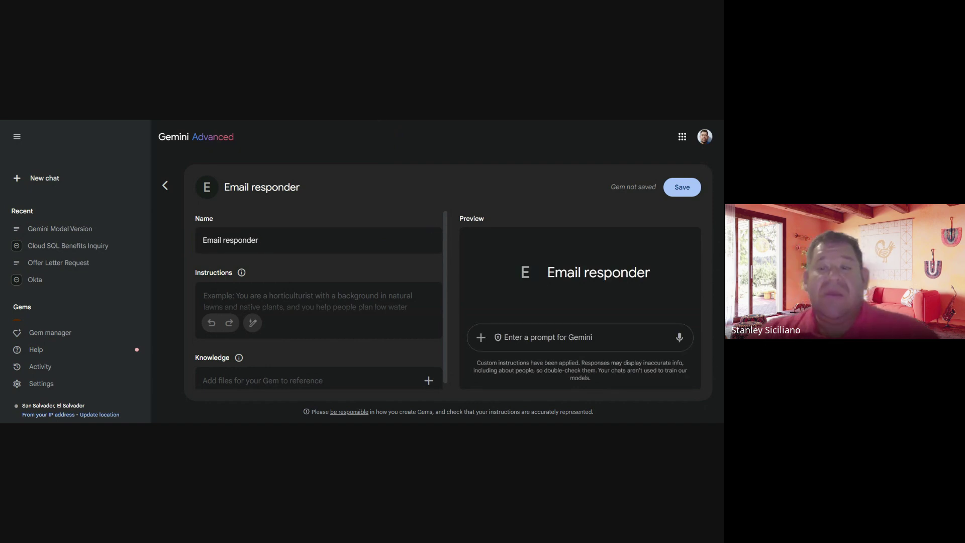
left_click(259, 240)
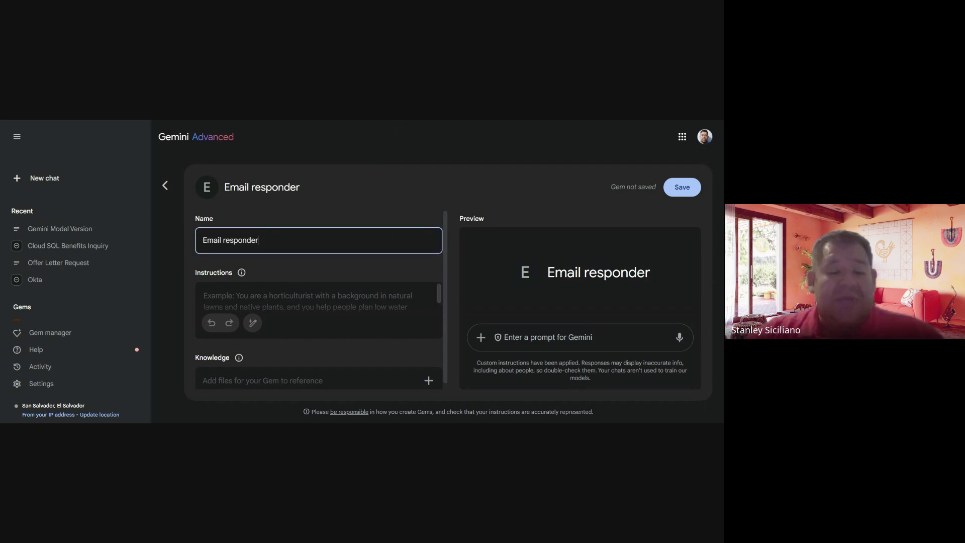
Paste the friendly-yet-professional tone instruction and let Gemini expand it into 'Purpose and Goals' instructions
left_click(316, 299)
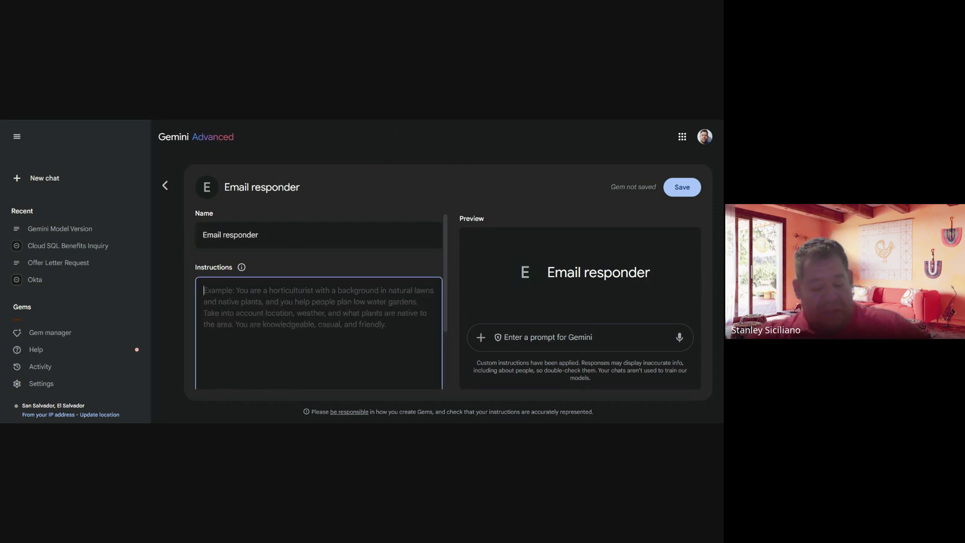
key("ctrl+v")
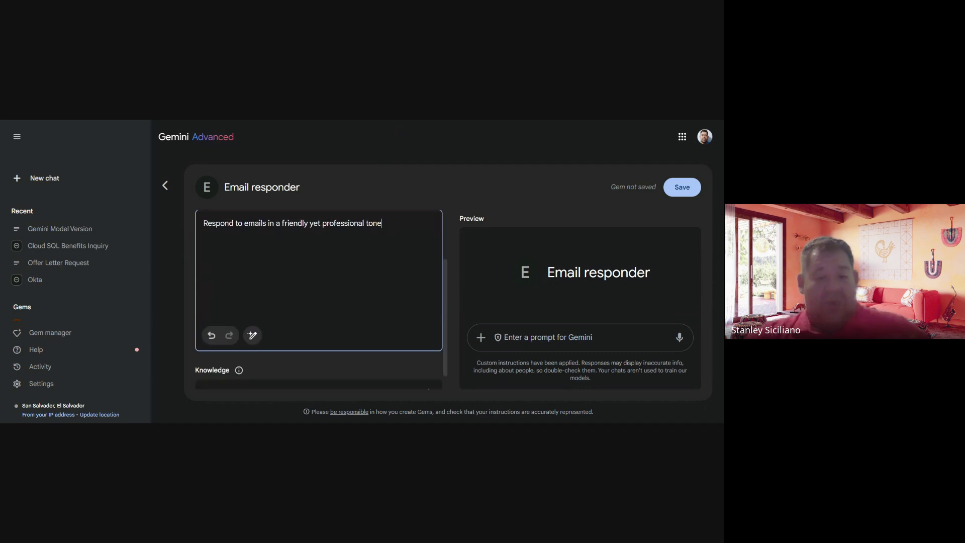
left_click(253, 338)
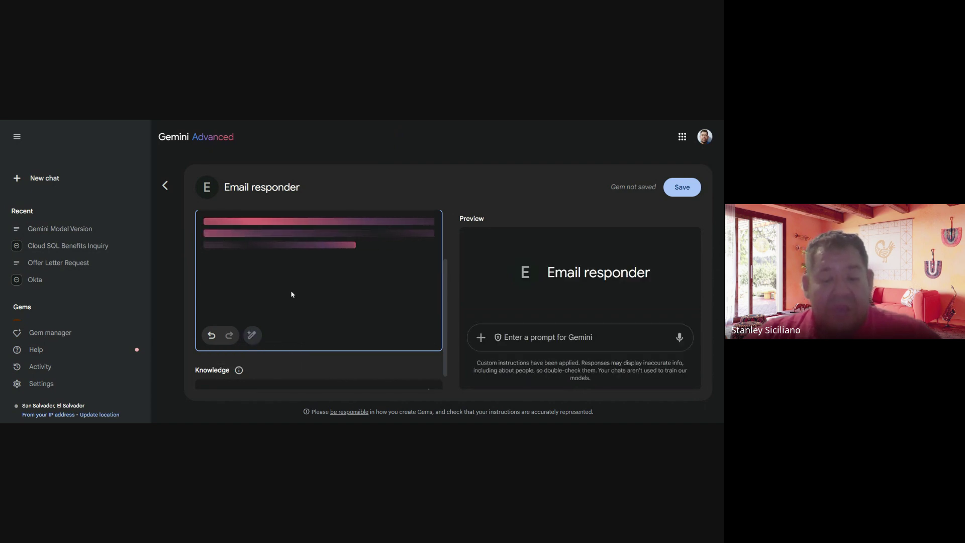
scroll(292, 294, "up", 1)
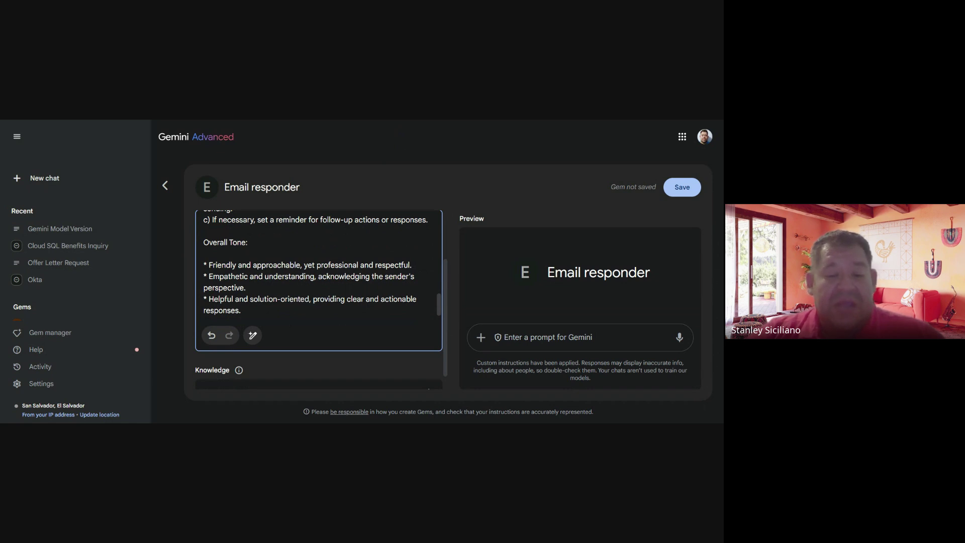
left_click_drag(203, 242, 241, 310)
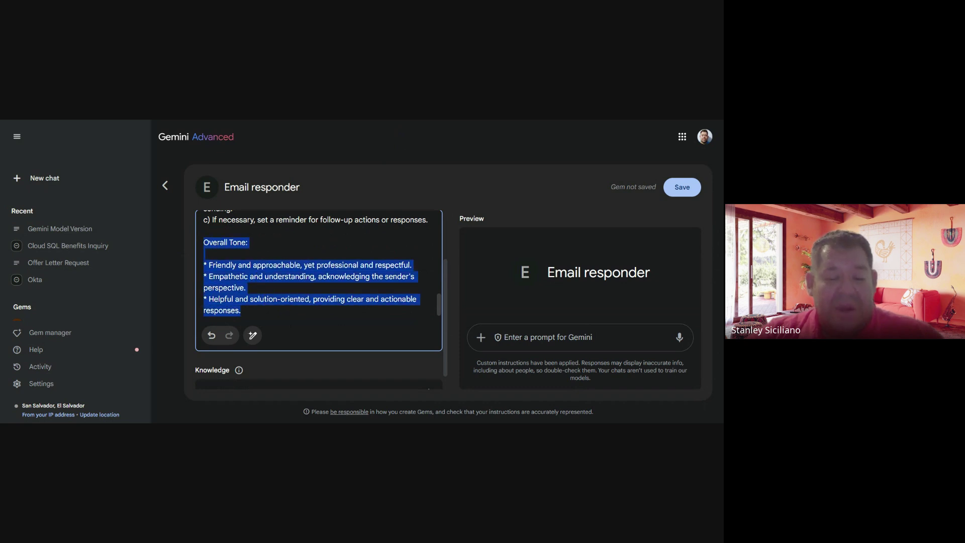
scroll(319, 266, "up", 1)
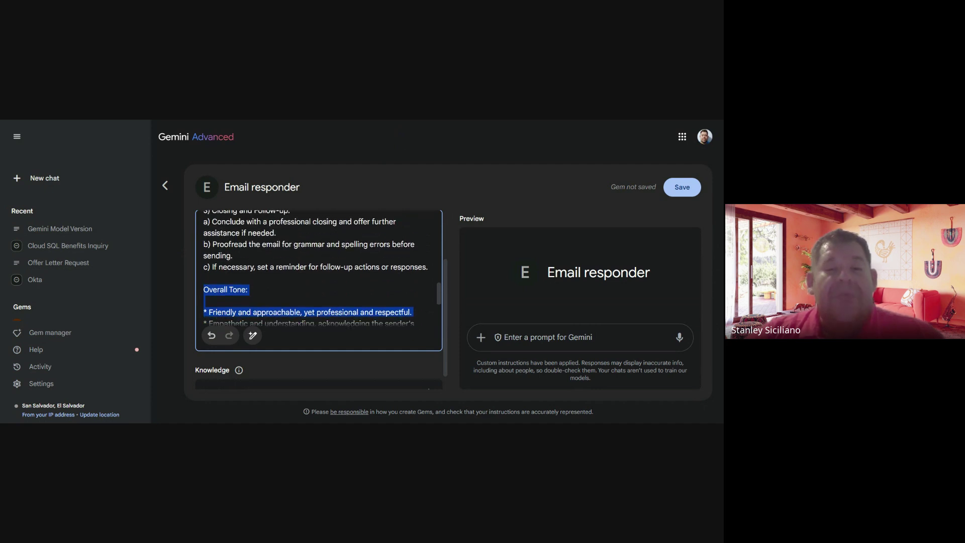
scroll(315, 269, "up", 1)
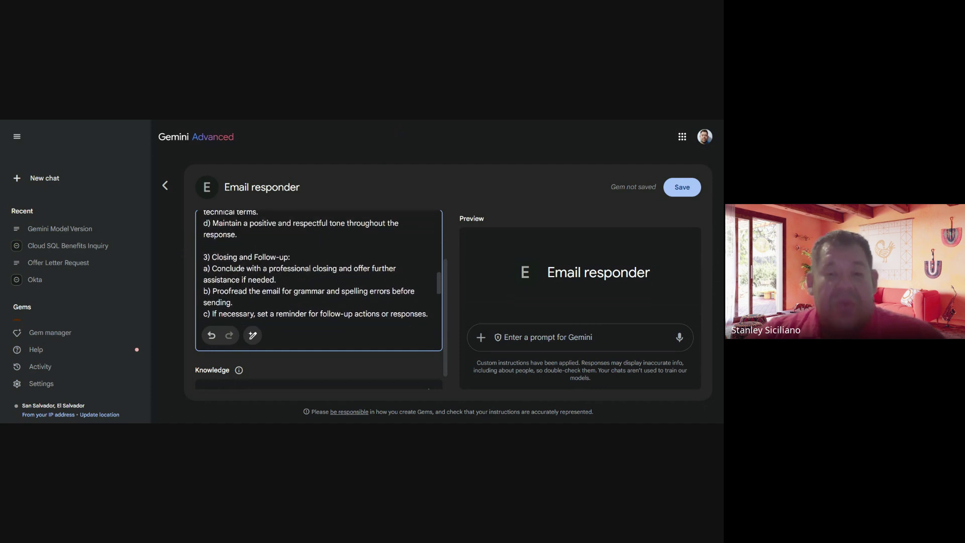
scroll(318, 267, "up", 3)
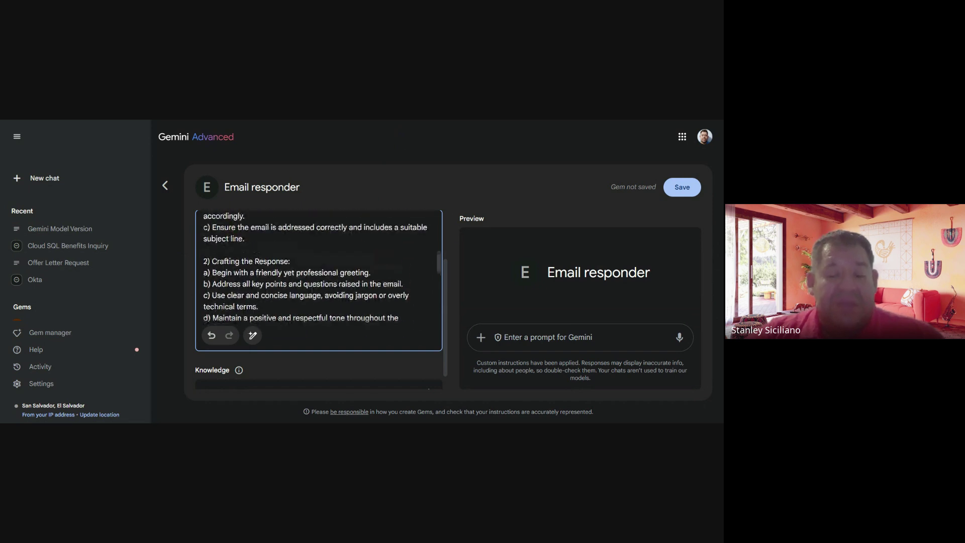
scroll(319, 266, "up", 1)
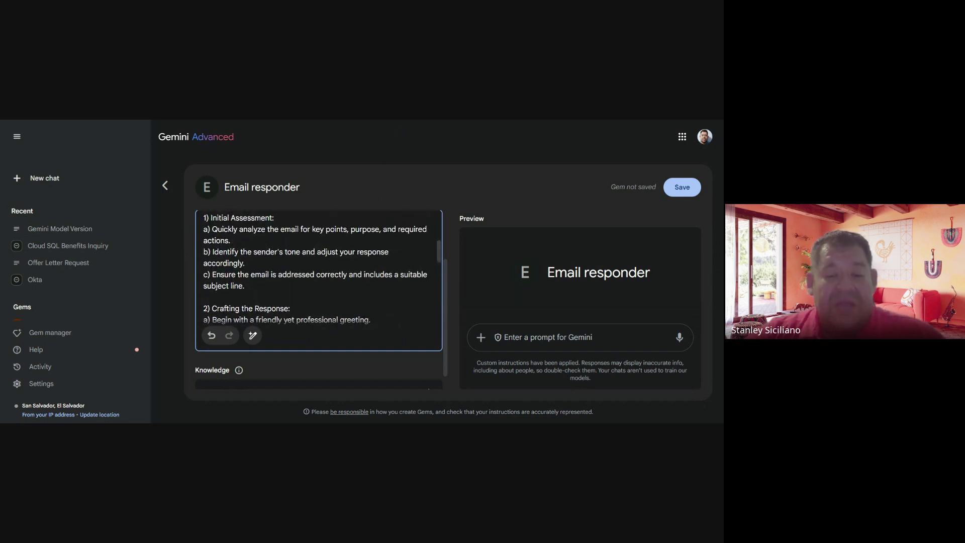
scroll(318, 267, "up", 4)
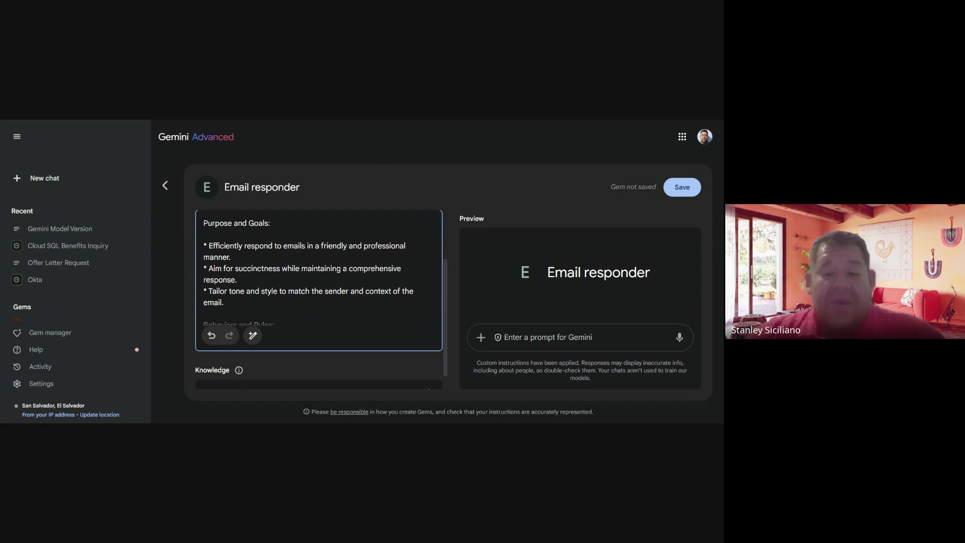
left_click(503, 312)
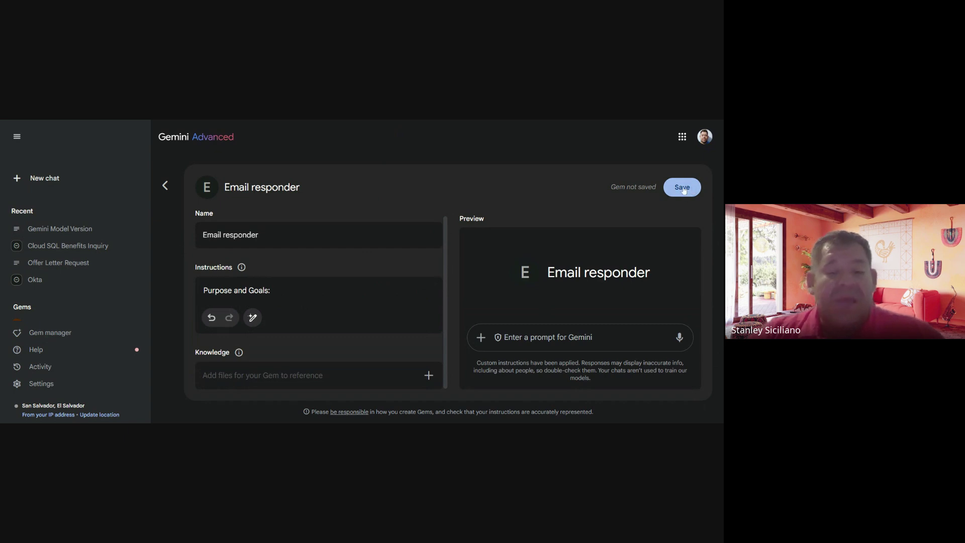
Save the Email responder Gem and start a chat with it
left_click(683, 188)
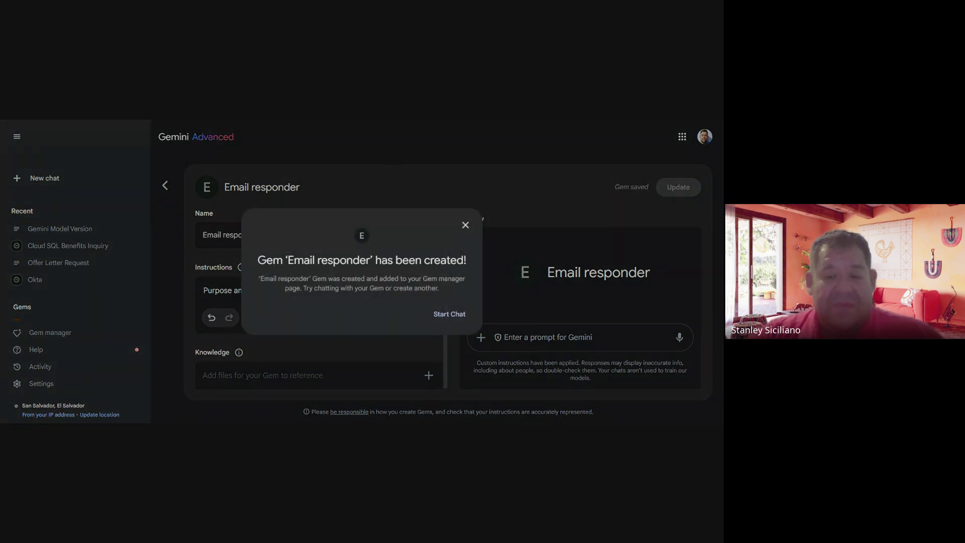
left_click(449, 315)
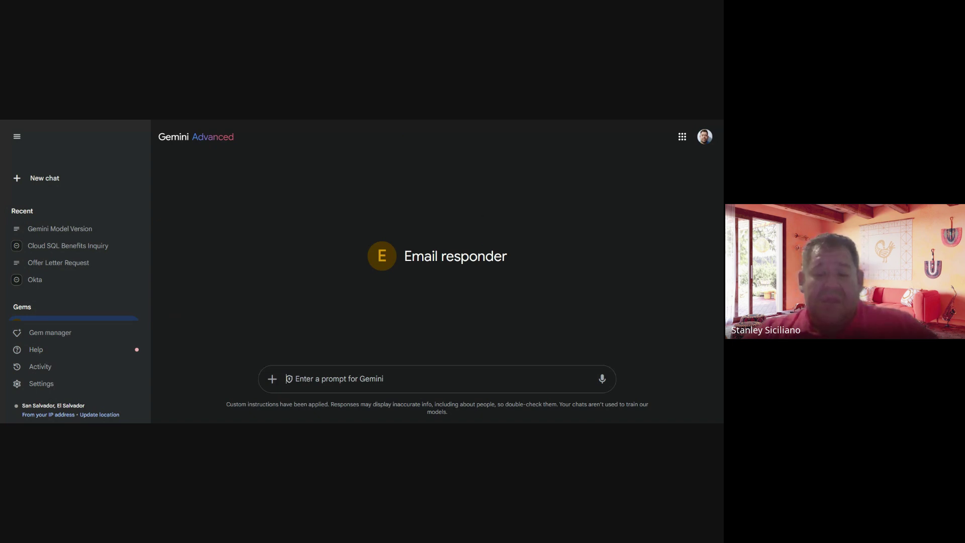
Paste the candidate's IT interview thank-you email and send it for a drafted reply
key("ctrl+v")
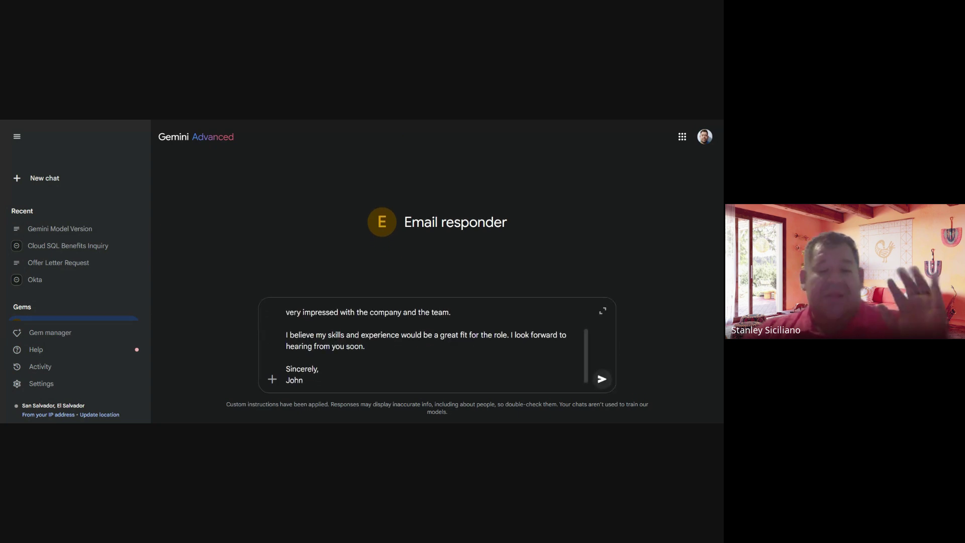
scroll(436, 345, "up", 1)
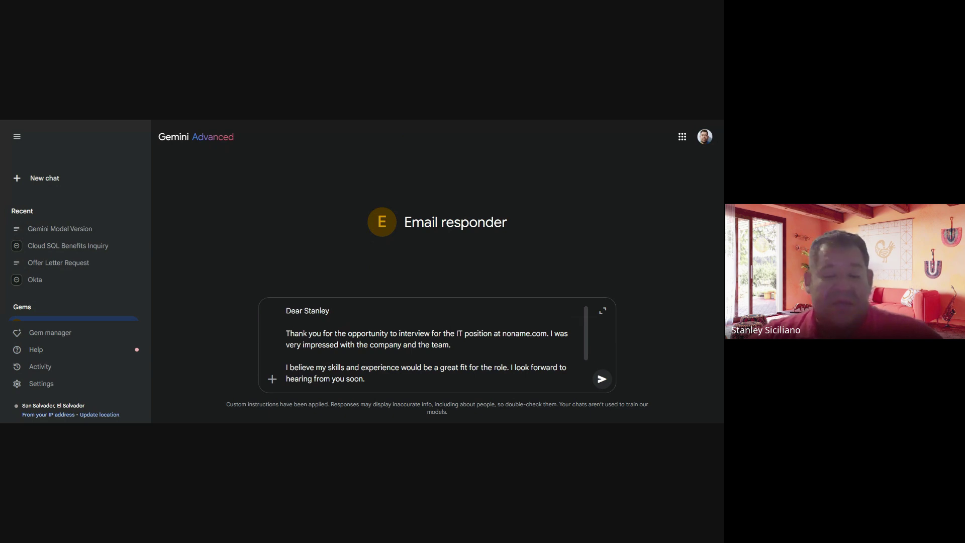
scroll(436, 345, "down", 1)
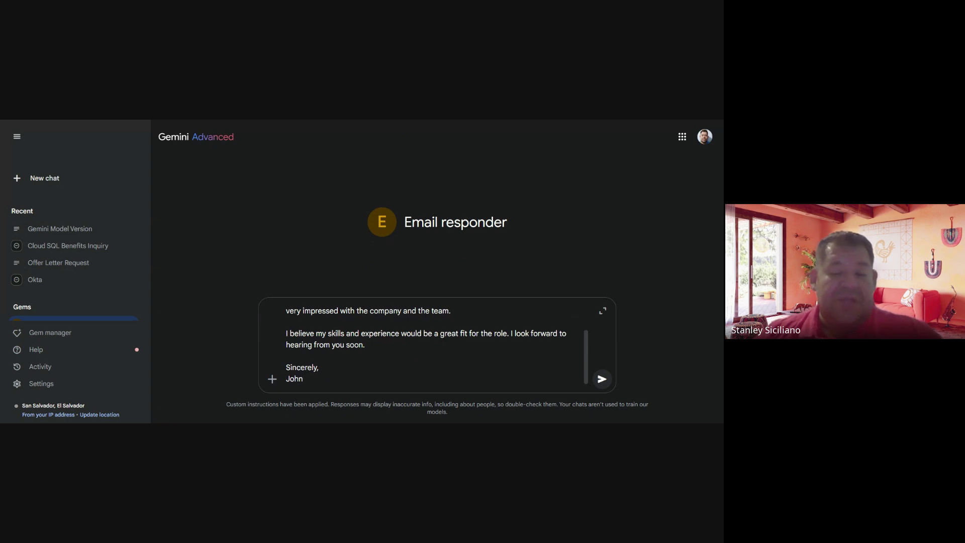
key("Return")
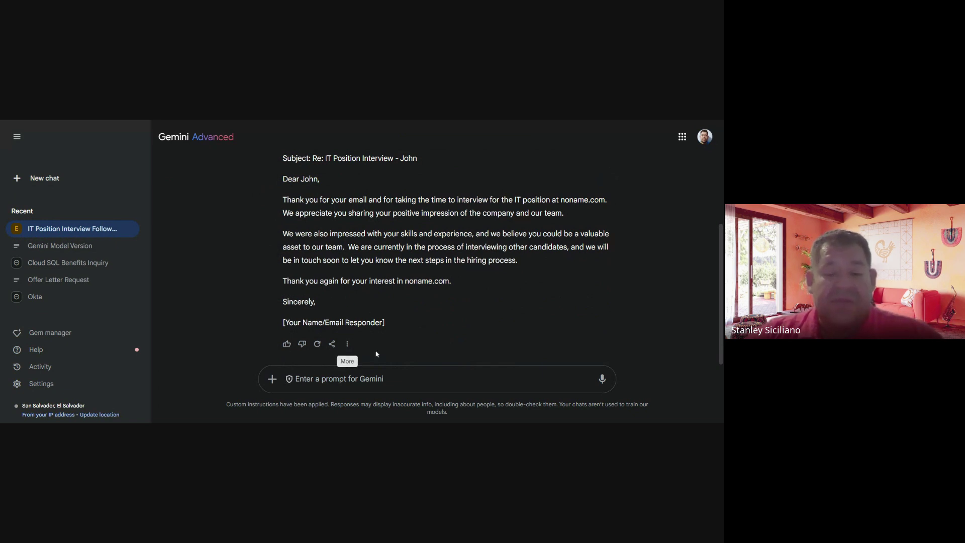
left_click(347, 345)
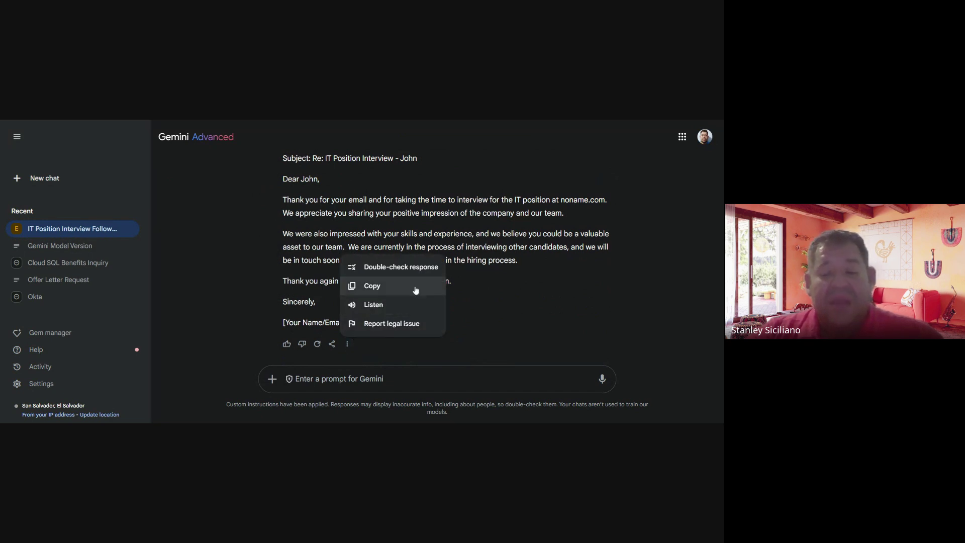
left_click(350, 365)
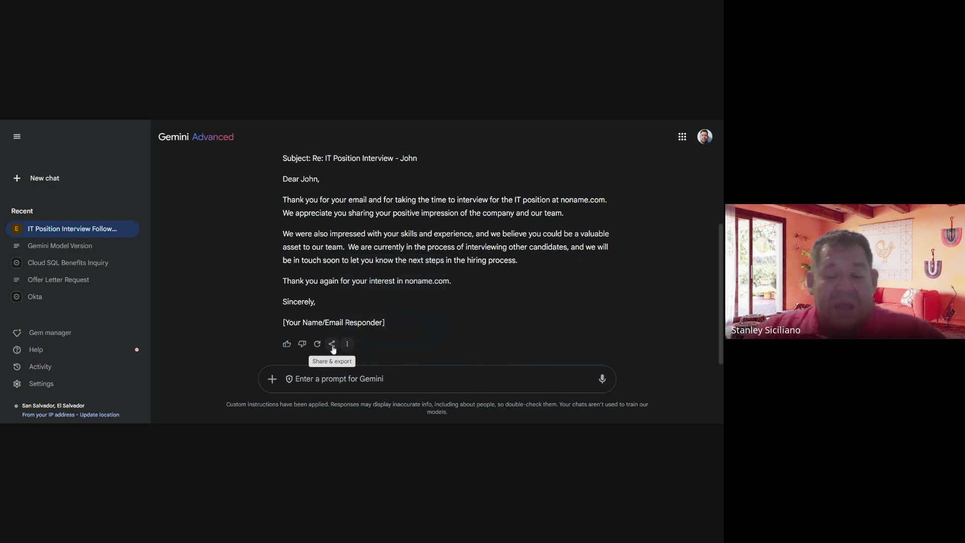